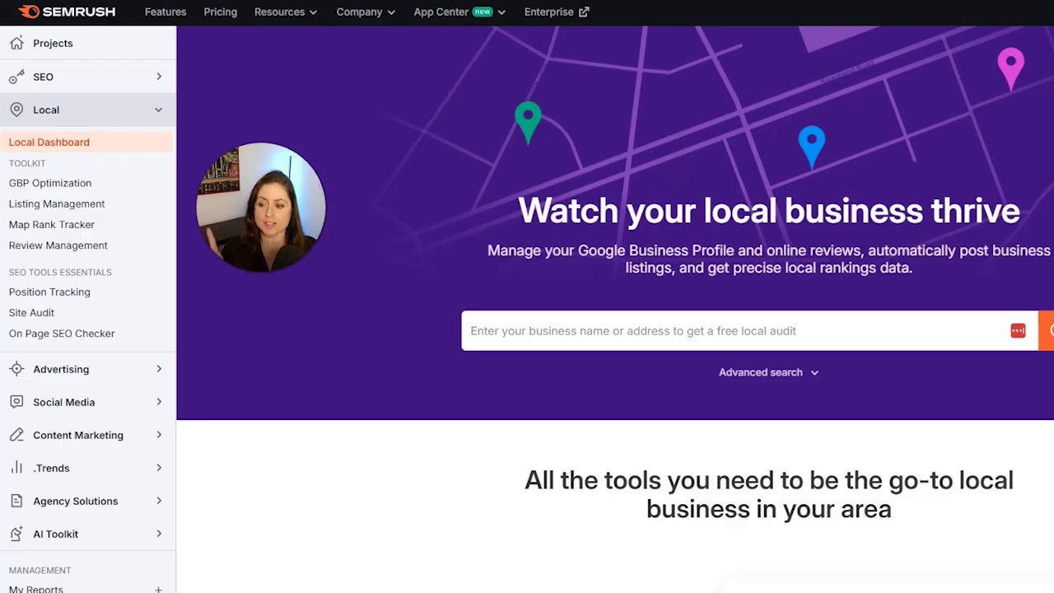
- Connect the business in GBP Optimization through its Google account, granting Semrush access to manage the Google business listings
{"action": "left_click", "coordinate": [71, 192]}
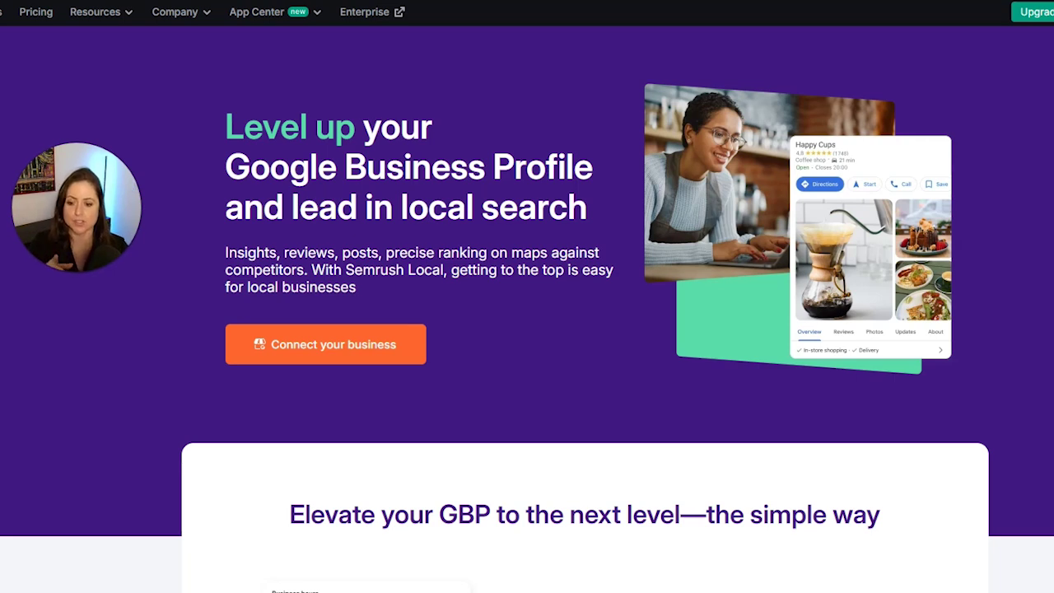
{"action": "left_click", "coordinate": [342, 360]}
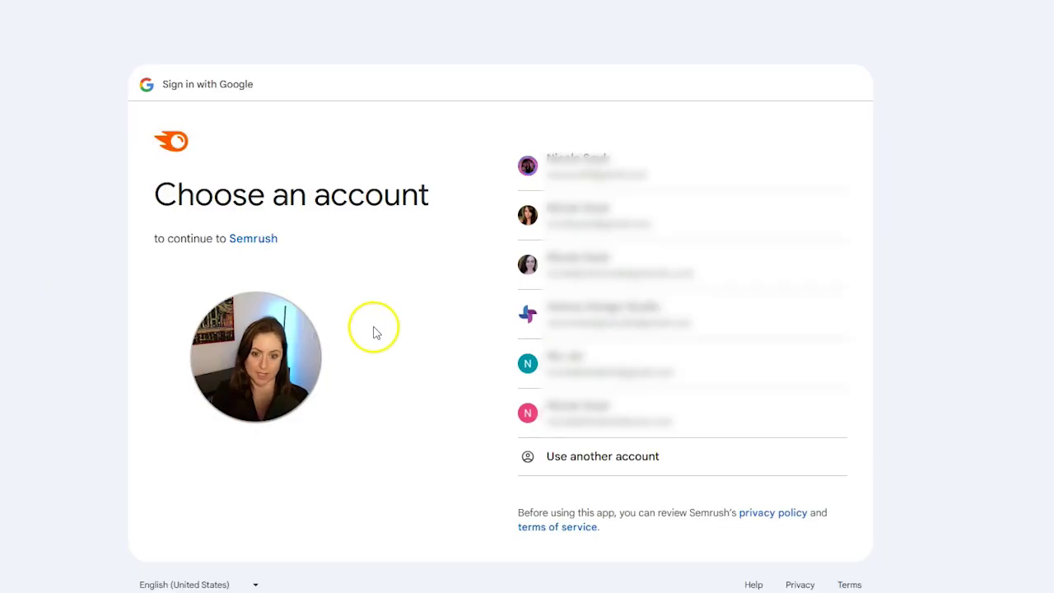
{"action": "left_click", "coordinate": [586, 320]}
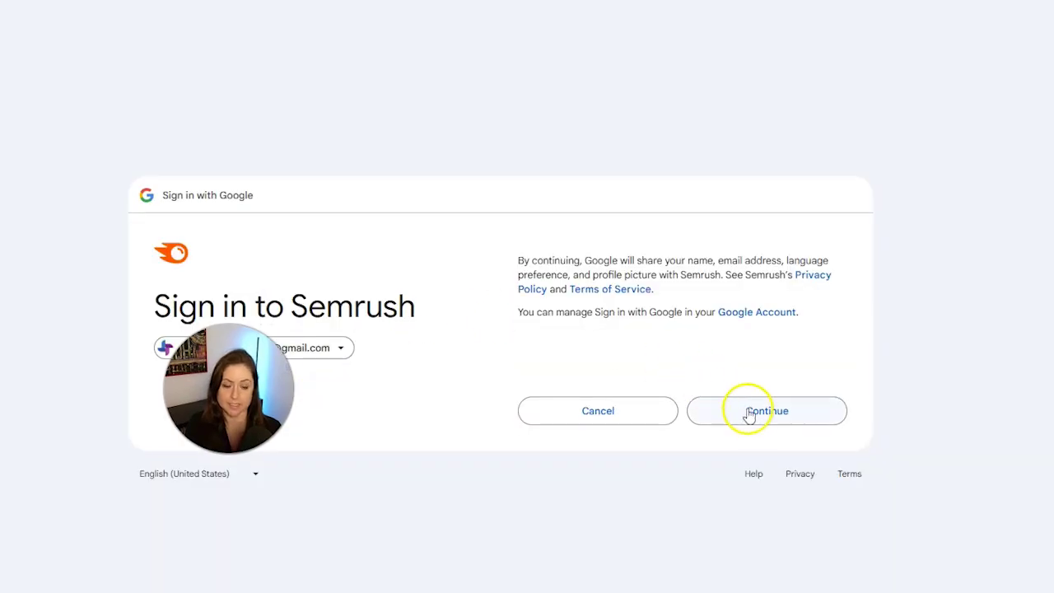
{"action": "left_click", "coordinate": [750, 415]}
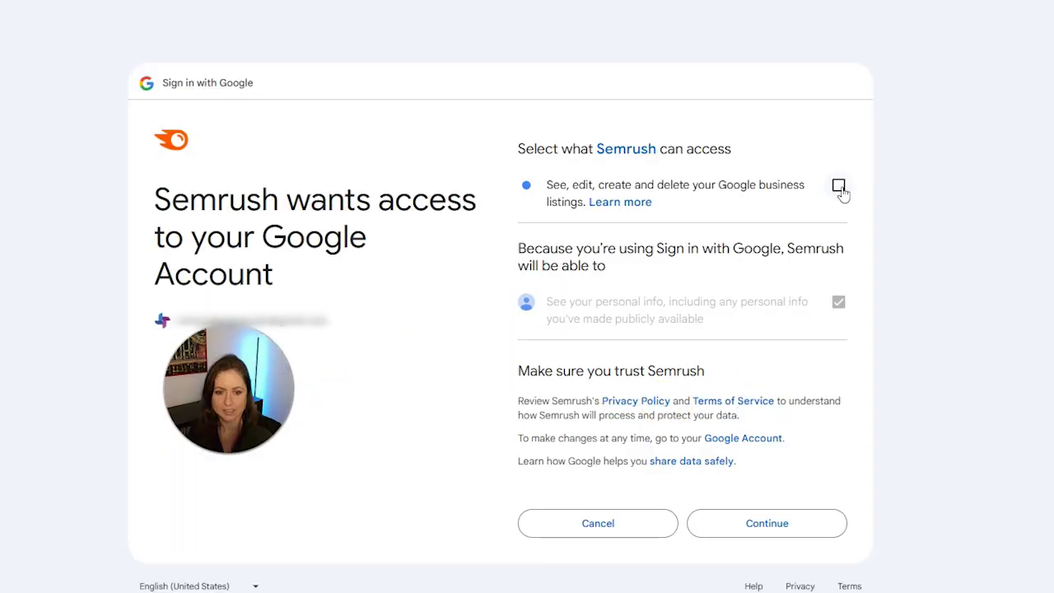
{"action": "left_click", "coordinate": [840, 189]}
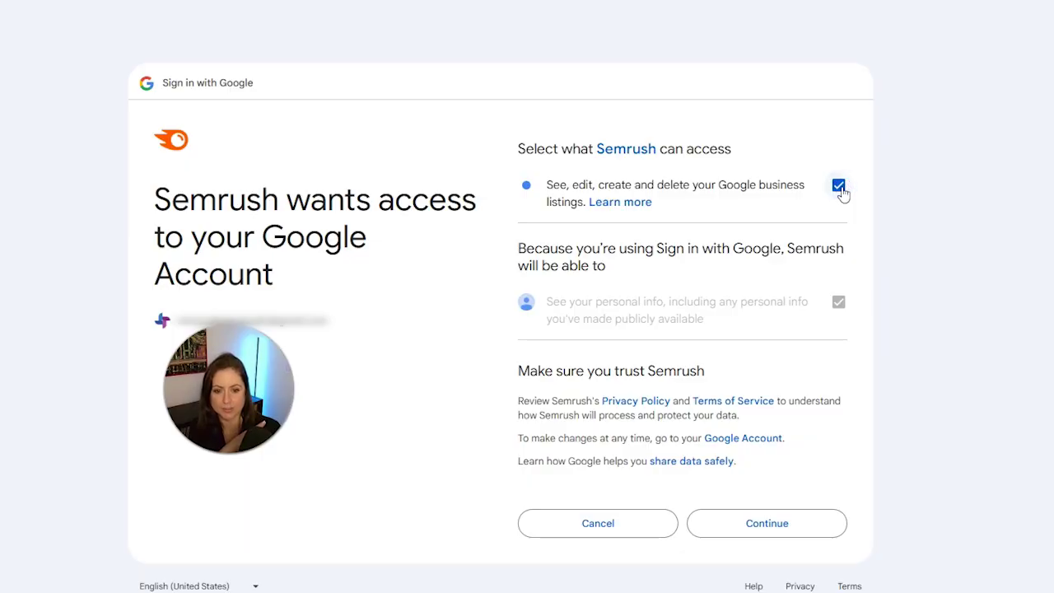
{"action": "left_click", "coordinate": [760, 525]}
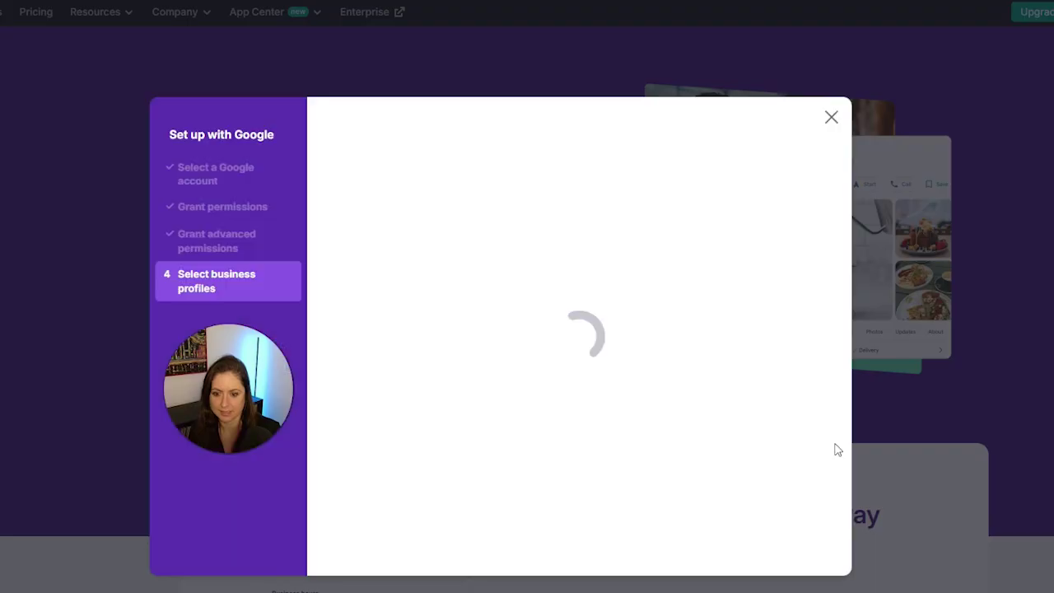
- Select the Ventus Design Studio business profile and continue its setup with the Local Essentials plan
{"action": "left_click", "coordinate": [428, 474]}
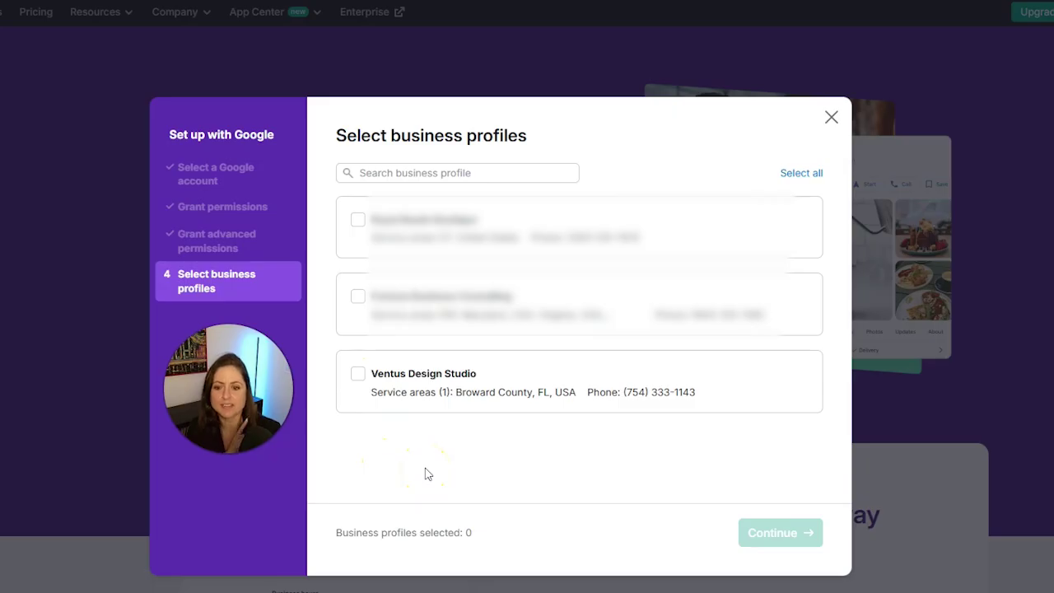
{"action": "left_click", "coordinate": [358, 375]}
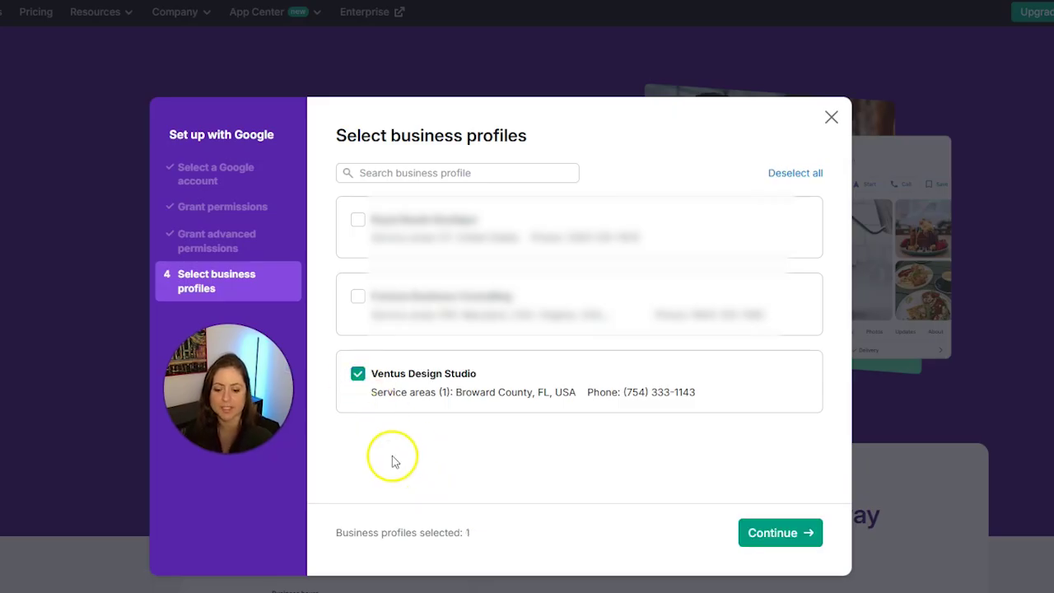
{"action": "left_click", "coordinate": [757, 536]}
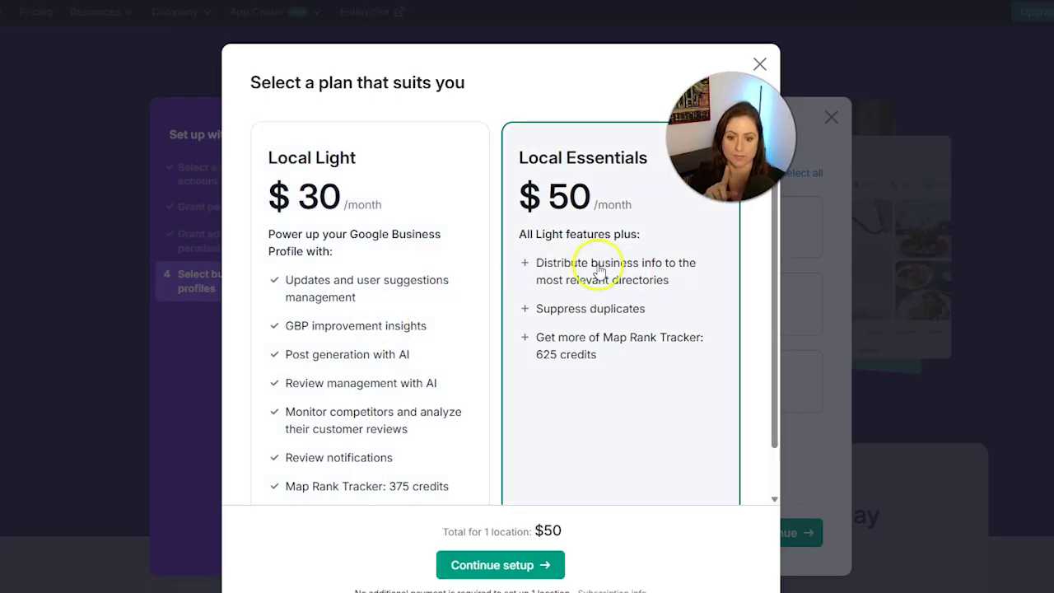
{"action": "left_click", "coordinate": [520, 566]}
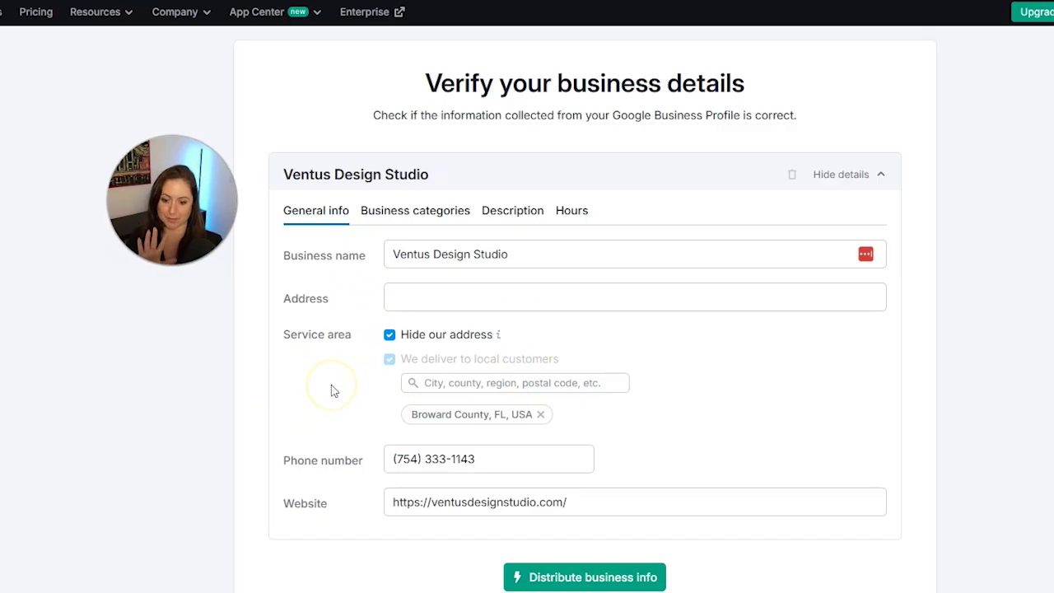
- Check the business categories, description and hours of Ventus Design Studio, and distribute its business info to the directories
{"action": "left_click", "coordinate": [403, 211]}
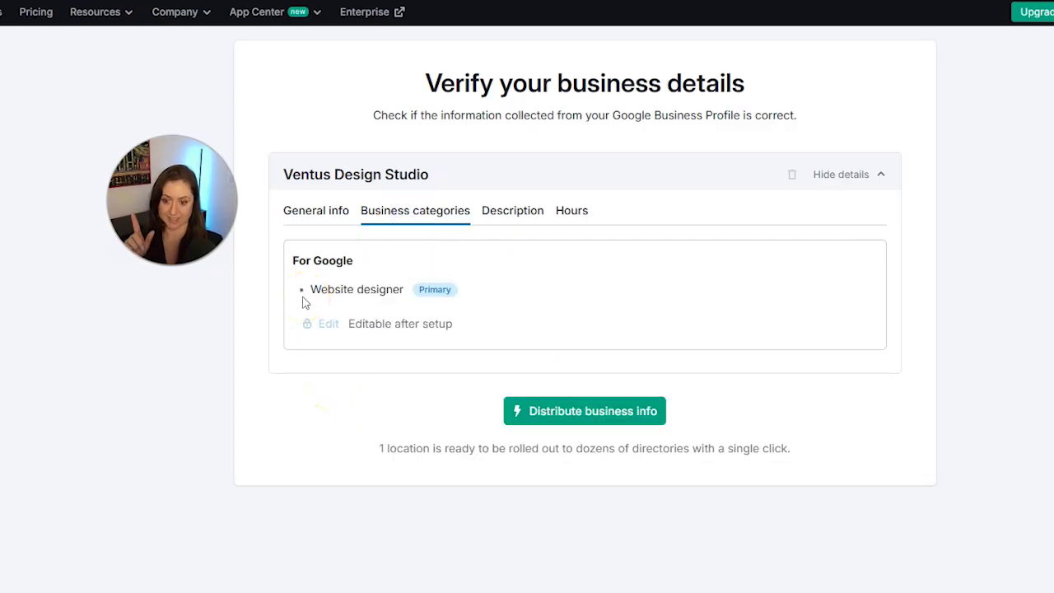
{"action": "left_click", "coordinate": [531, 210]}
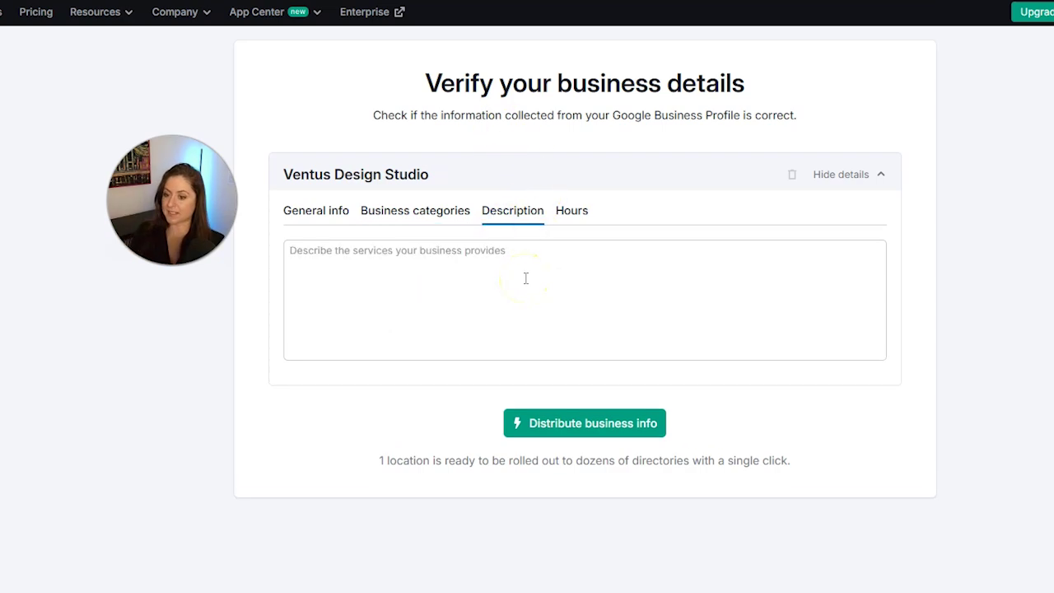
{"action": "left_click", "coordinate": [582, 220]}
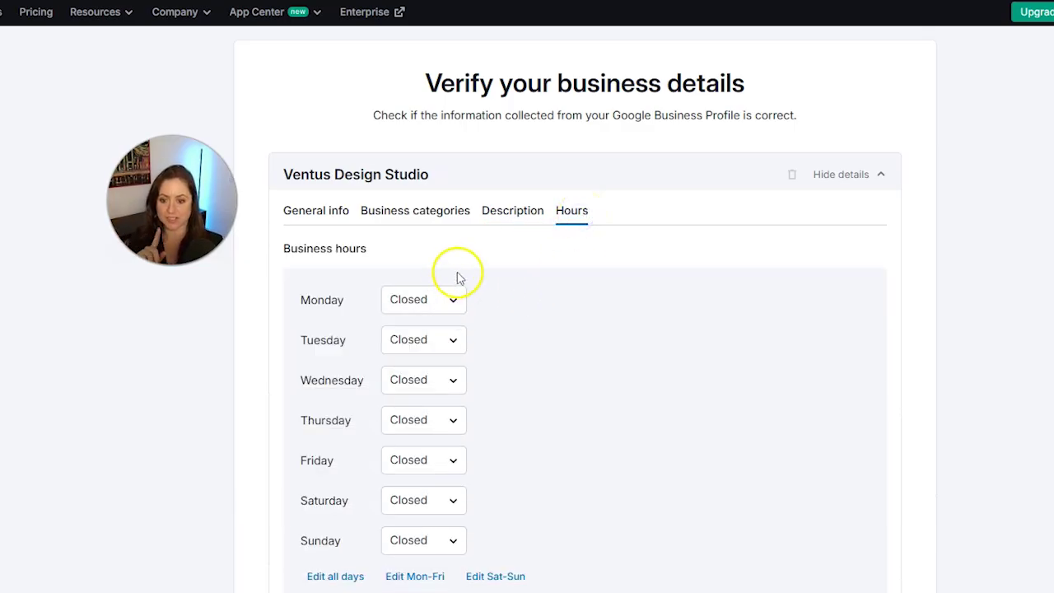
{"action": "scroll", "coordinate": [581, 339], "scroll_direction": "down", "scroll_amount": 2}
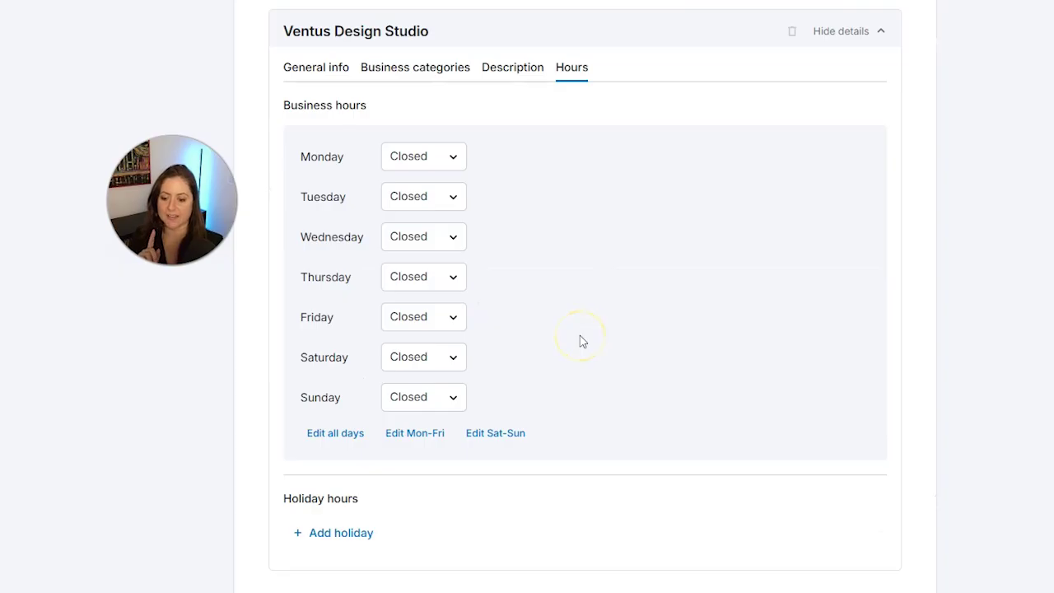
{"action": "scroll", "coordinate": [581, 341], "scroll_direction": "down", "scroll_amount": 1}
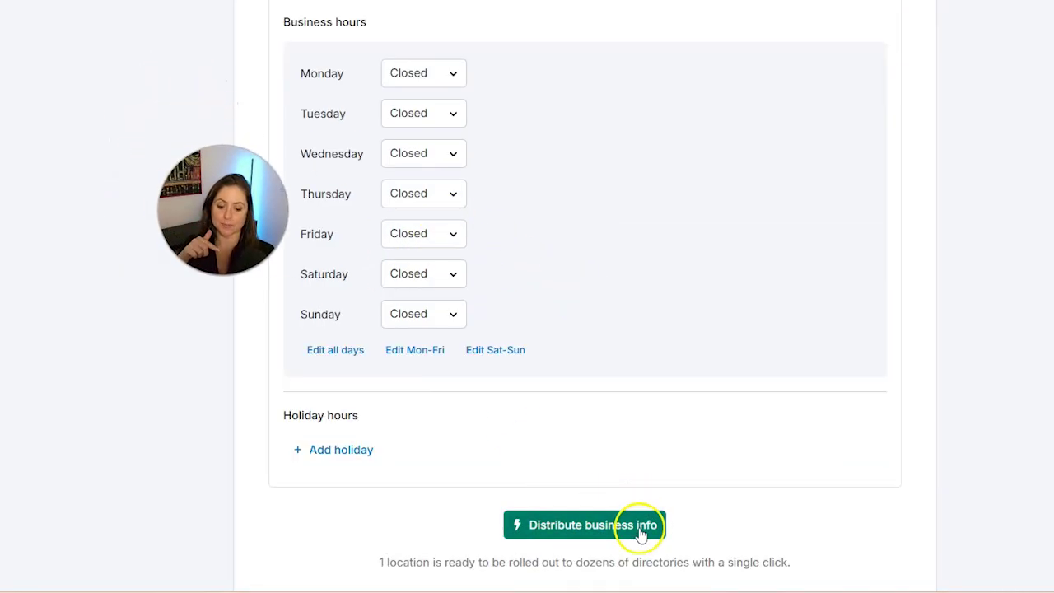
{"action": "scroll", "coordinate": [642, 533], "scroll_direction": "down", "scroll_amount": 1}
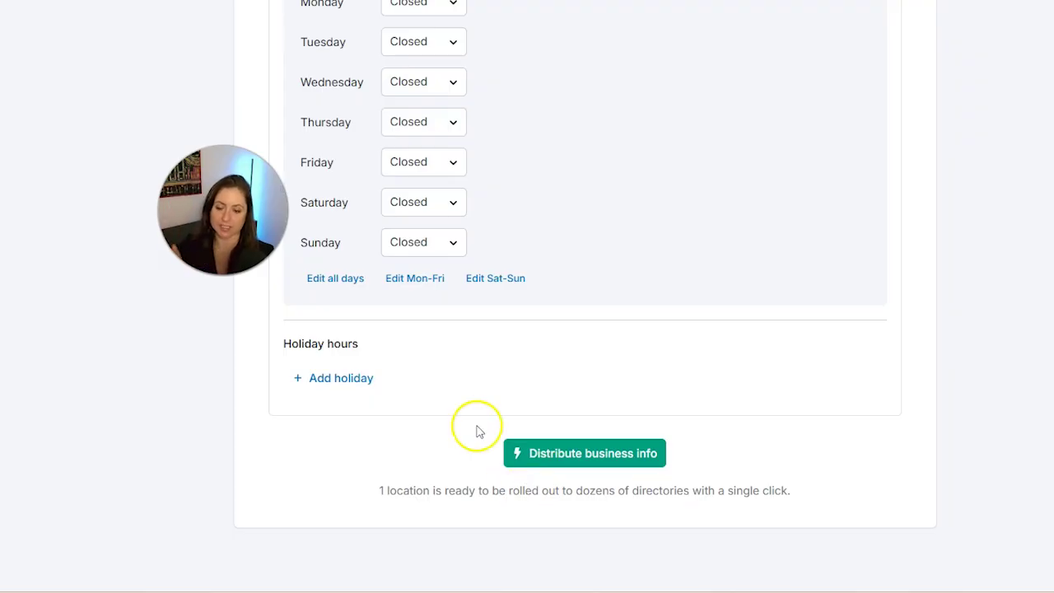
{"action": "scroll", "coordinate": [469, 416], "scroll_direction": "up", "scroll_amount": 1}
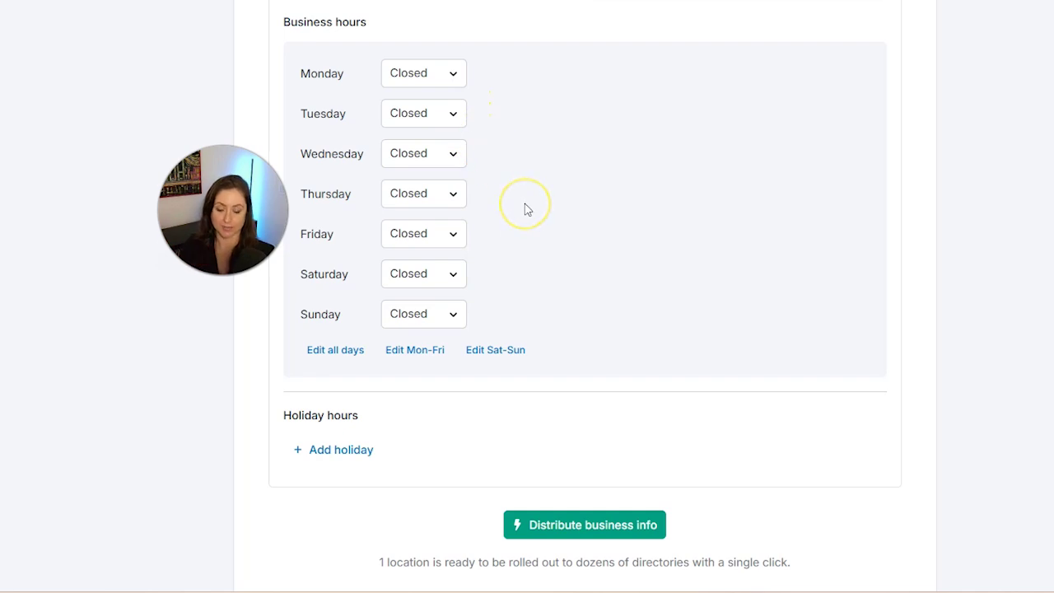
{"action": "scroll", "coordinate": [388, 401], "scroll_direction": "down", "scroll_amount": 1}
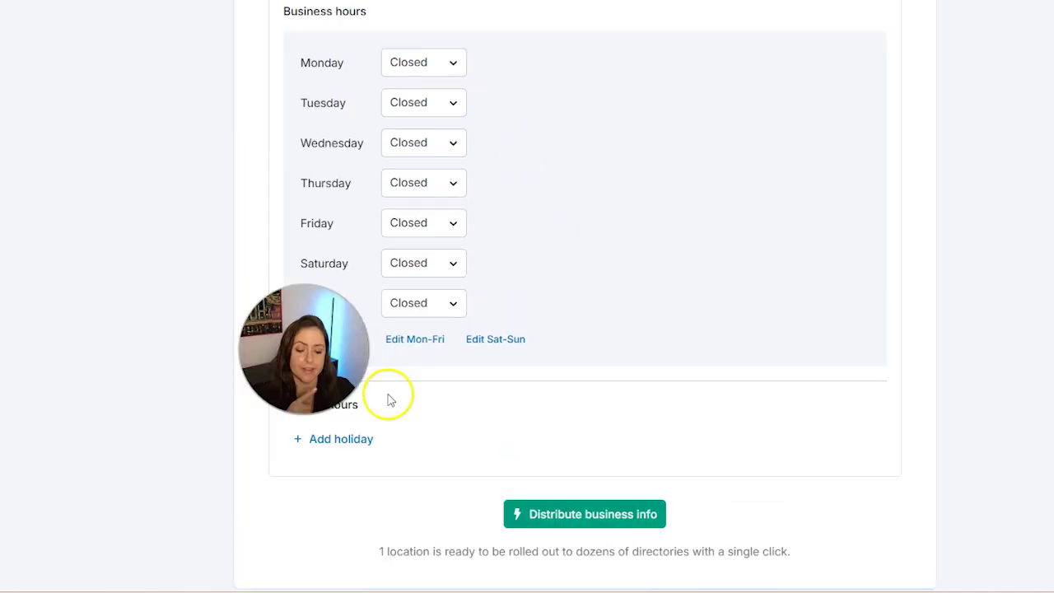
{"action": "left_click", "coordinate": [589, 519]}
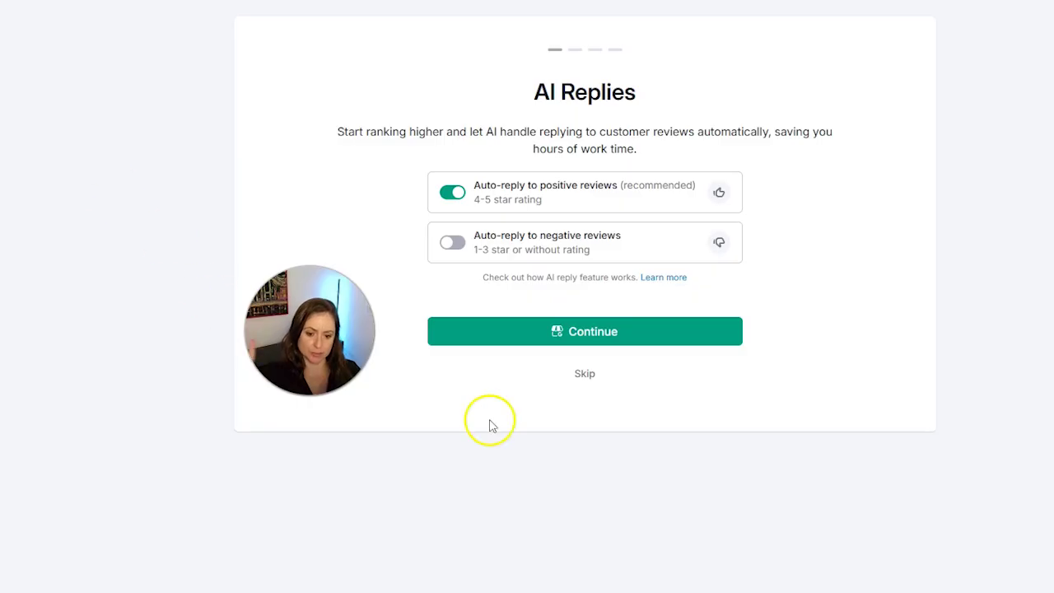
- Skip the AI review replies and complete the remaining onboarding, dismissing the introduction to the updated Semrush Local
{"action": "left_click", "coordinate": [589, 376]}
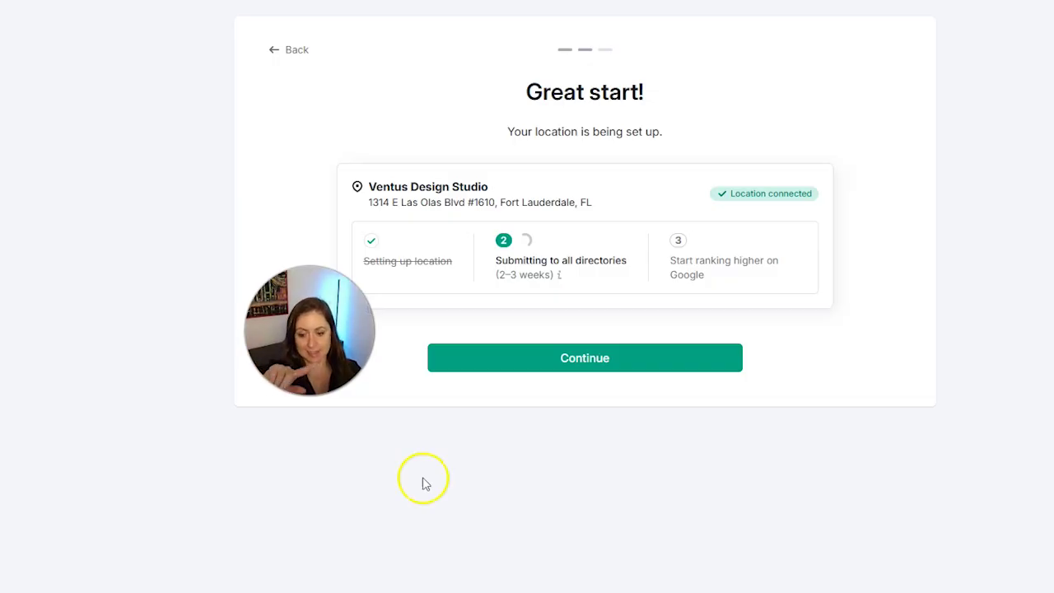
{"action": "left_click", "coordinate": [565, 365]}
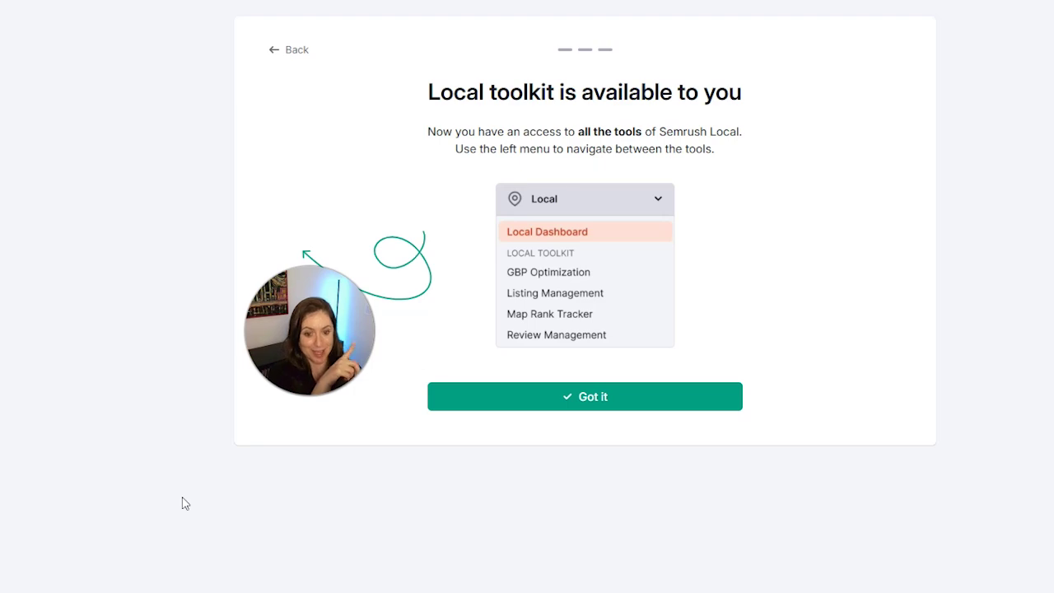
{"action": "left_click", "coordinate": [548, 399]}
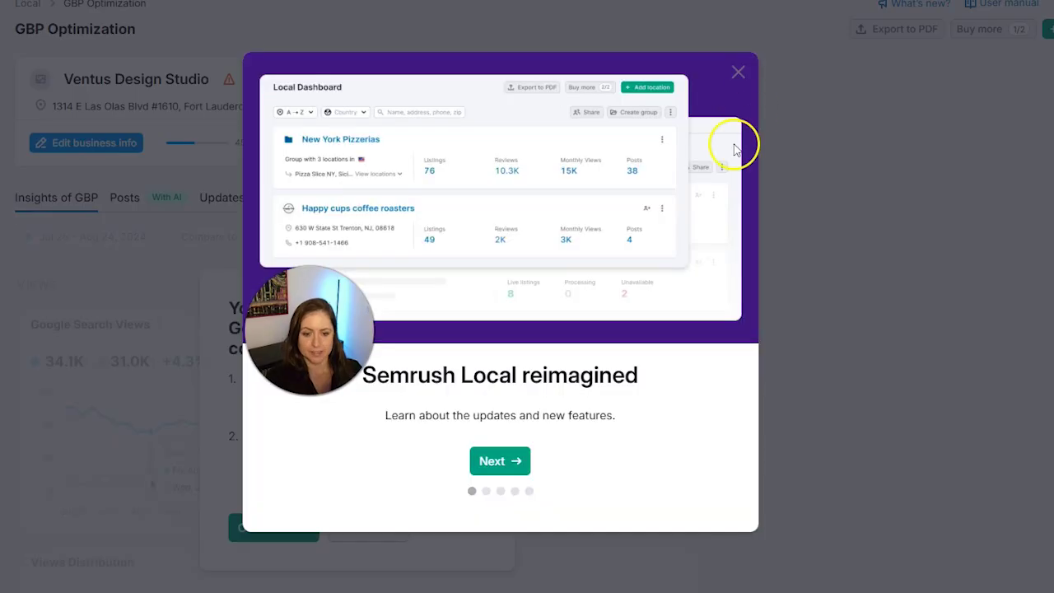
{"action": "left_click", "coordinate": [737, 80]}
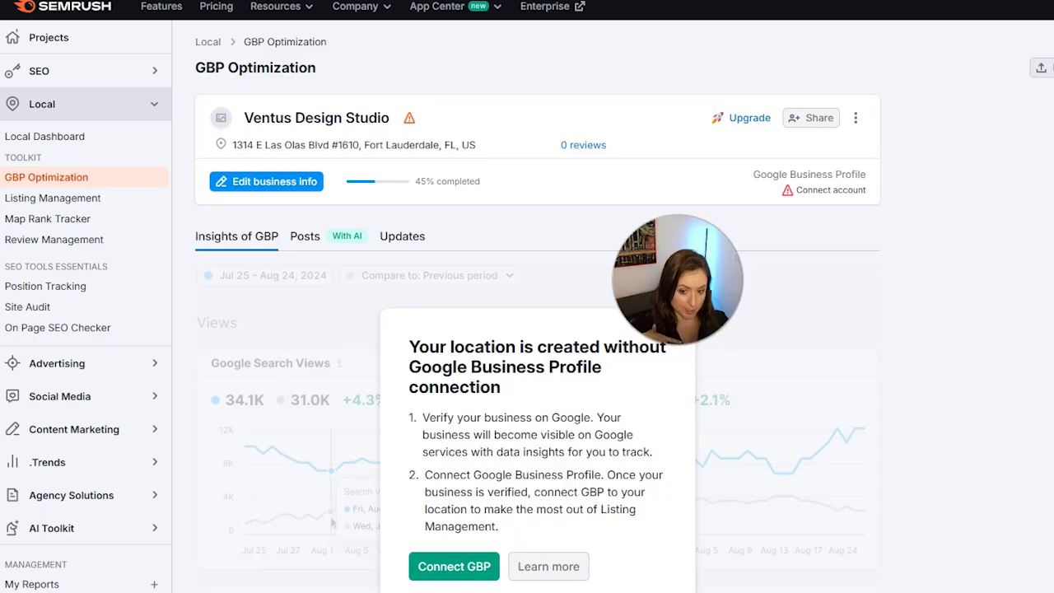
- Examine the insights, editable business info and AI posts section for Ventus Design Studio in GBP Optimization
{"action": "scroll", "coordinate": [455, 408], "scroll_direction": "down", "scroll_amount": 1}
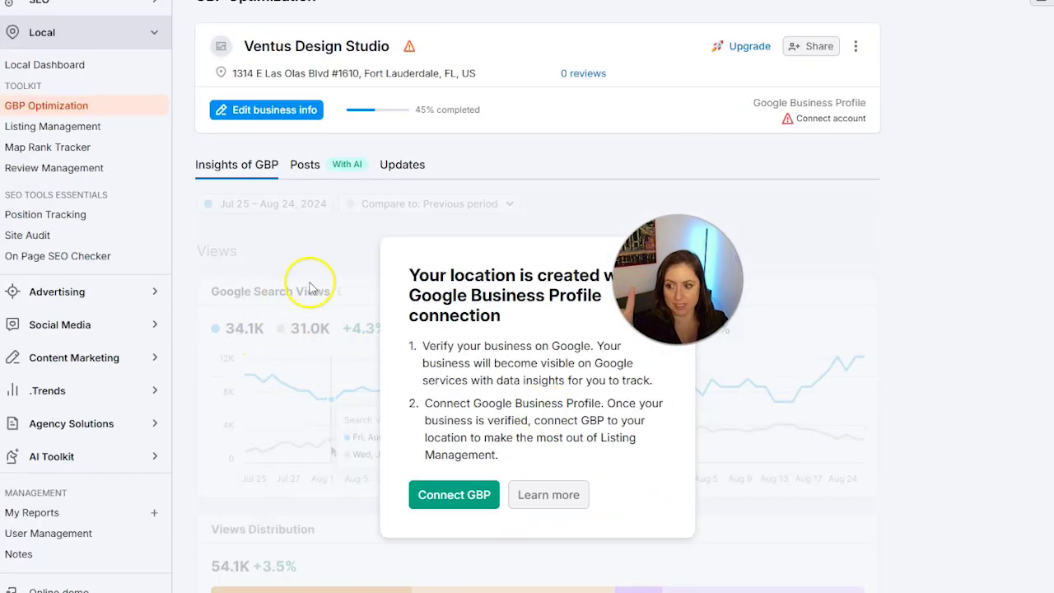
{"action": "scroll", "coordinate": [284, 366], "scroll_direction": "down", "scroll_amount": 1}
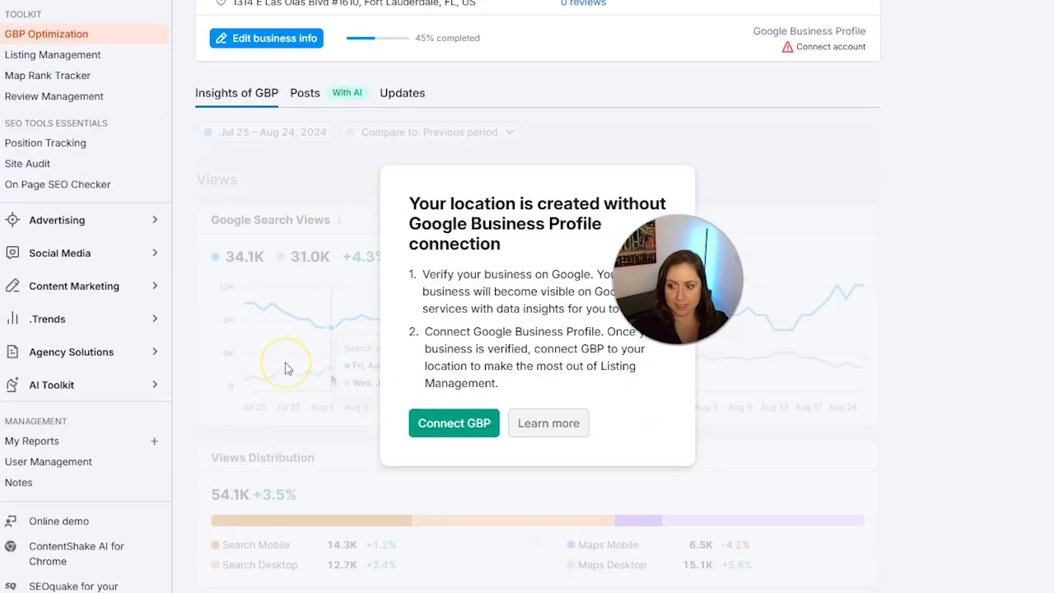
{"action": "scroll", "coordinate": [286, 368], "scroll_direction": "down", "scroll_amount": 3}
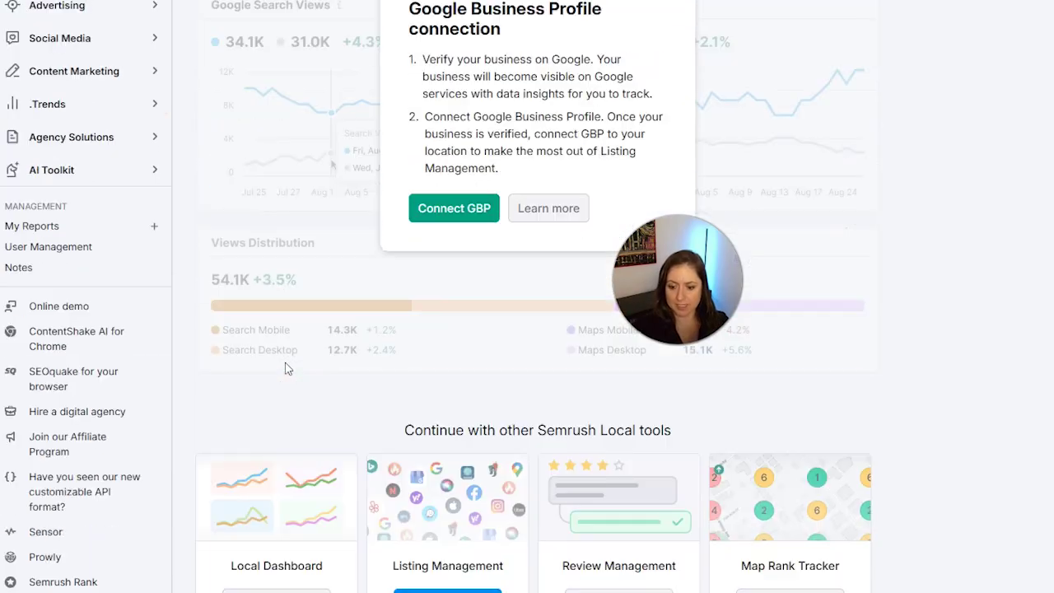
{"action": "scroll", "coordinate": [286, 368], "scroll_direction": "up", "scroll_amount": 4}
{"action": "left_click", "coordinate": [295, 113]}
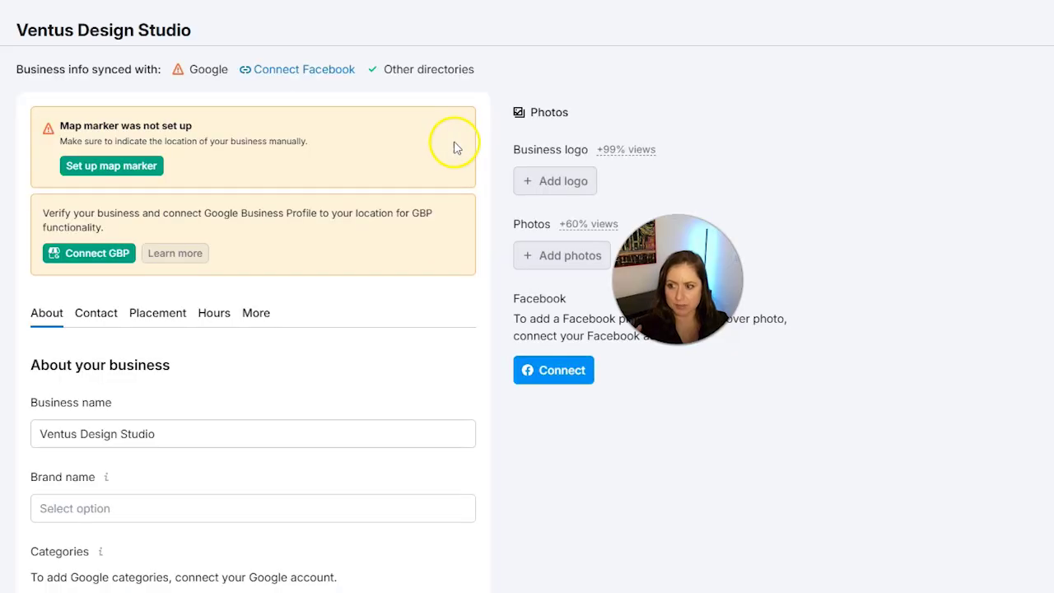
{"action": "left_click", "coordinate": [537, 382]}
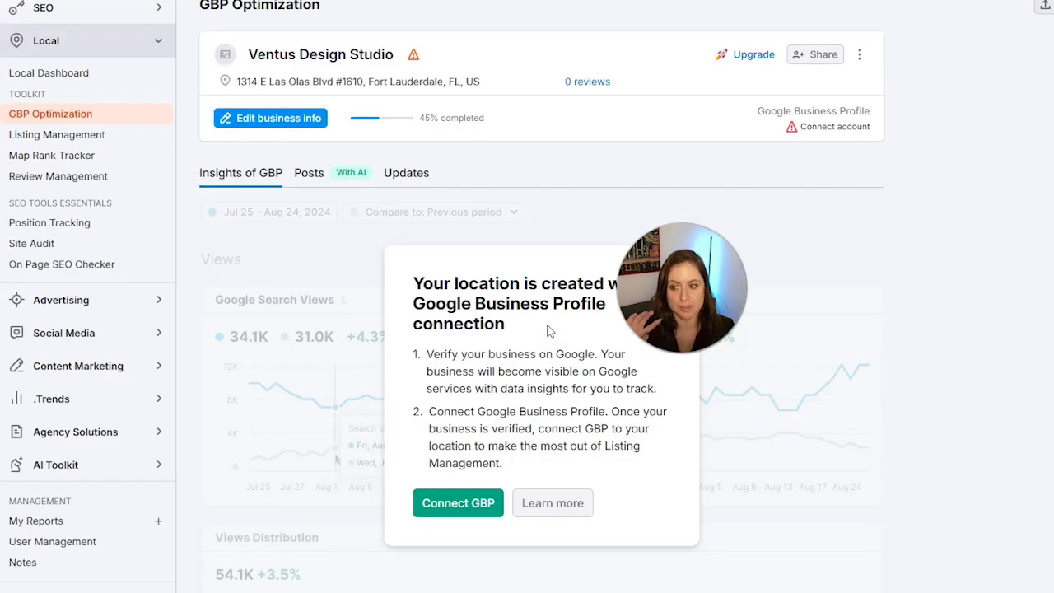
{"action": "left_click", "coordinate": [327, 176]}
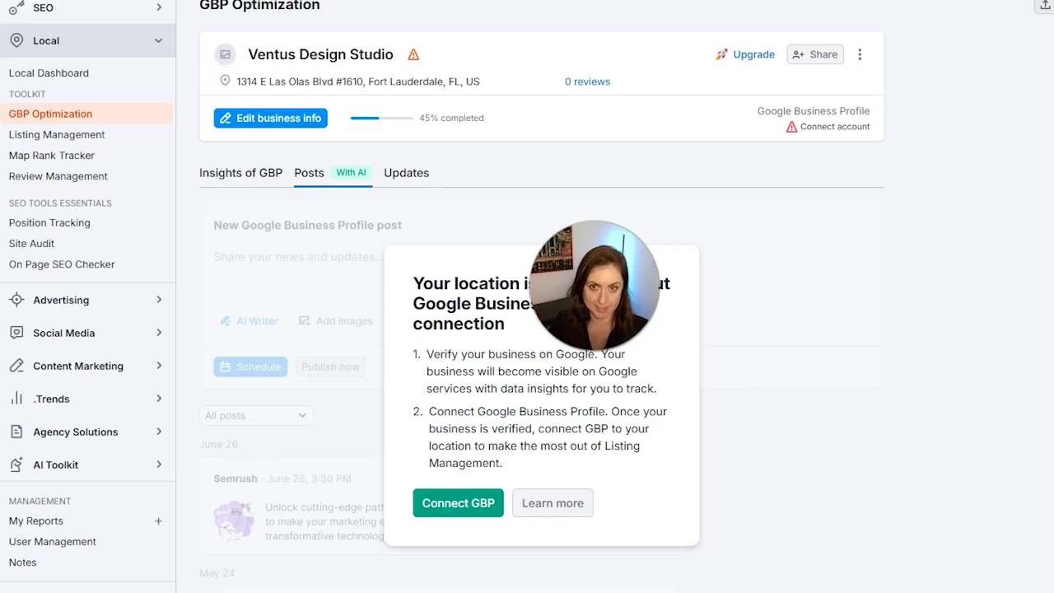
- Examine the listings, possible duplicates and new user suggestions for Ventus Design Studio in Listing Management
{"action": "left_click", "coordinate": [113, 140]}
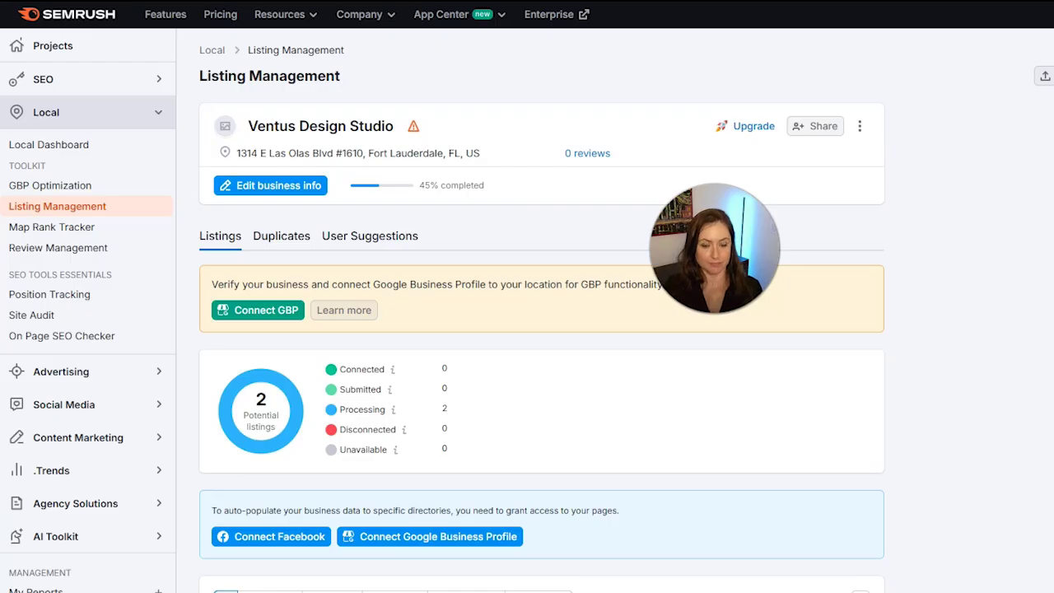
{"action": "left_click", "coordinate": [297, 237]}
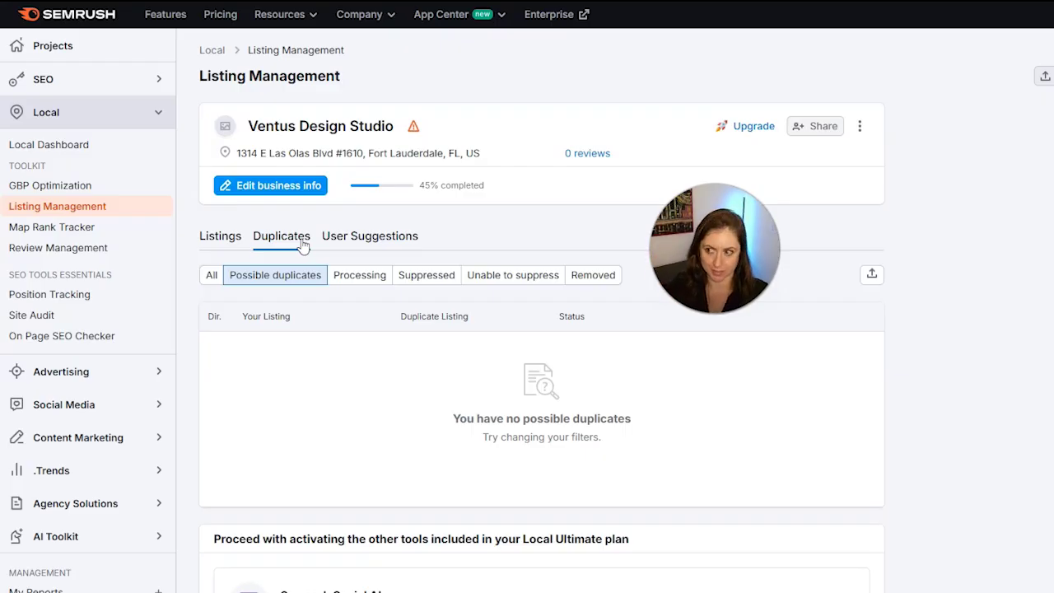
{"action": "left_click", "coordinate": [381, 241]}
{"action": "left_click", "coordinate": [584, 377]}
{"action": "scroll", "coordinate": [584, 377], "scroll_direction": "down", "scroll_amount": 1}
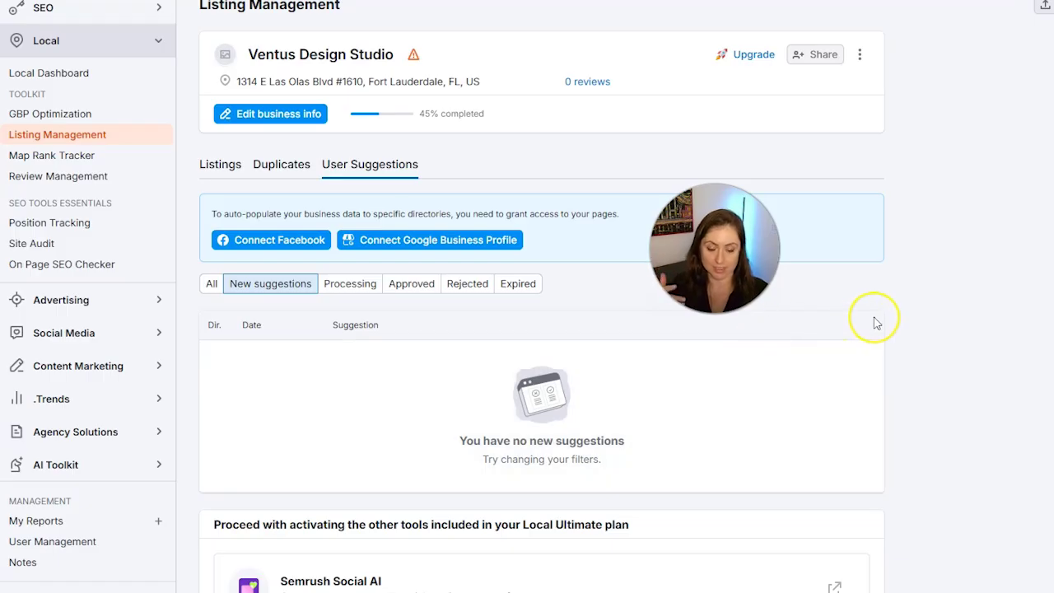
{"action": "scroll", "coordinate": [876, 322], "scroll_direction": "up", "scroll_amount": 1}
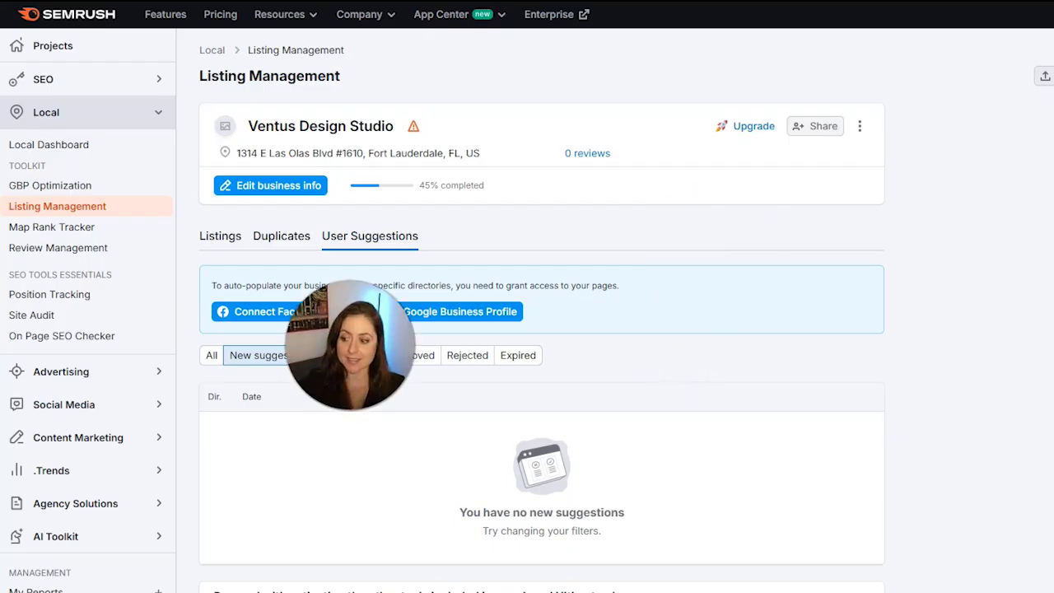
- Start a Map Rank Tracker campaign for the business The Dent Demon in Fort Lauderdale
{"action": "left_click", "coordinate": [33, 228]}
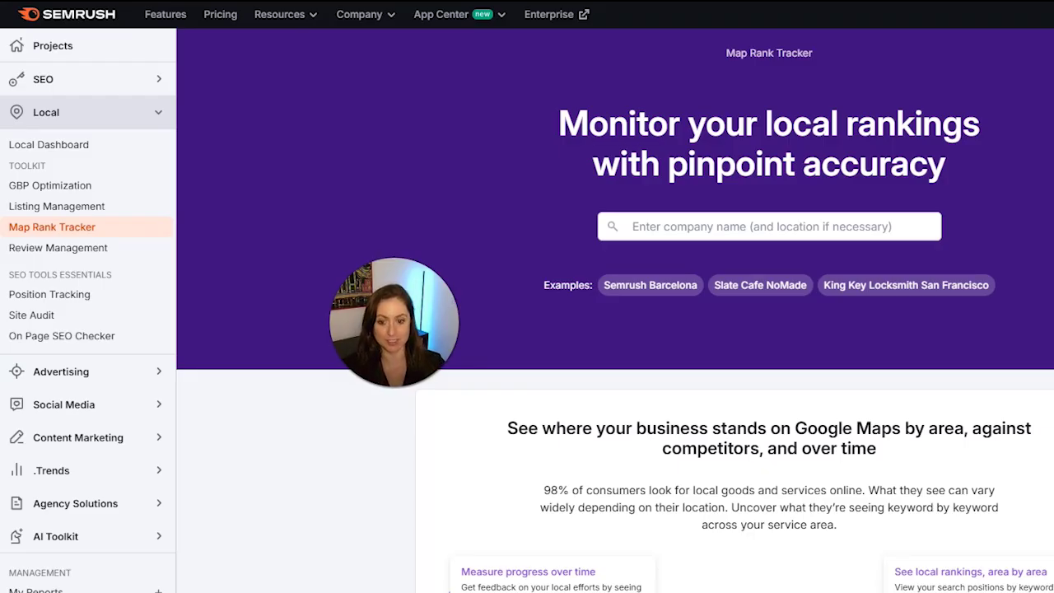
{"action": "left_click", "coordinate": [669, 228]}
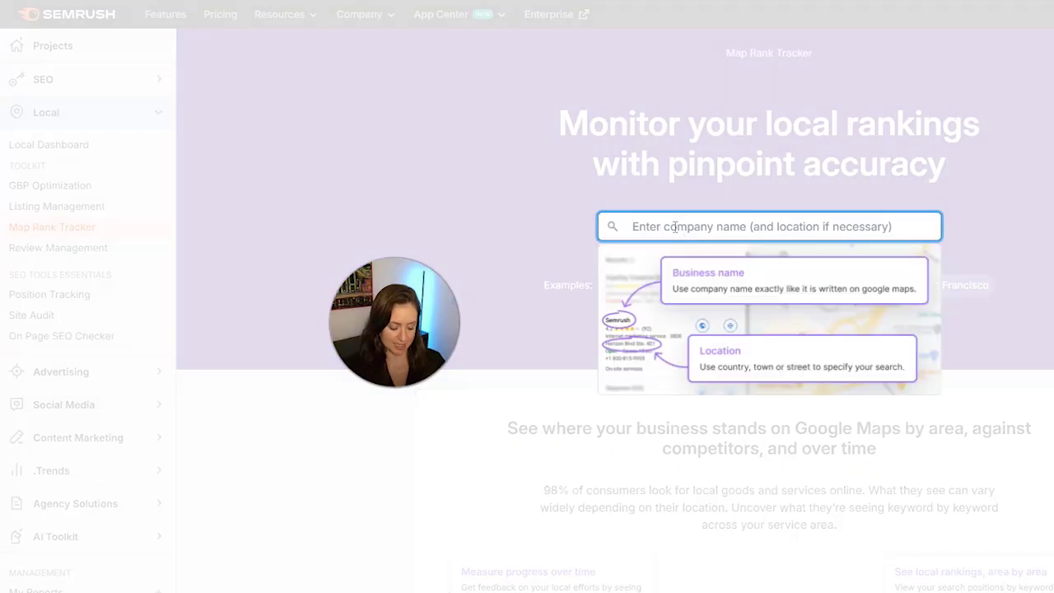
{"action": "type", "text": "the dent demon"}
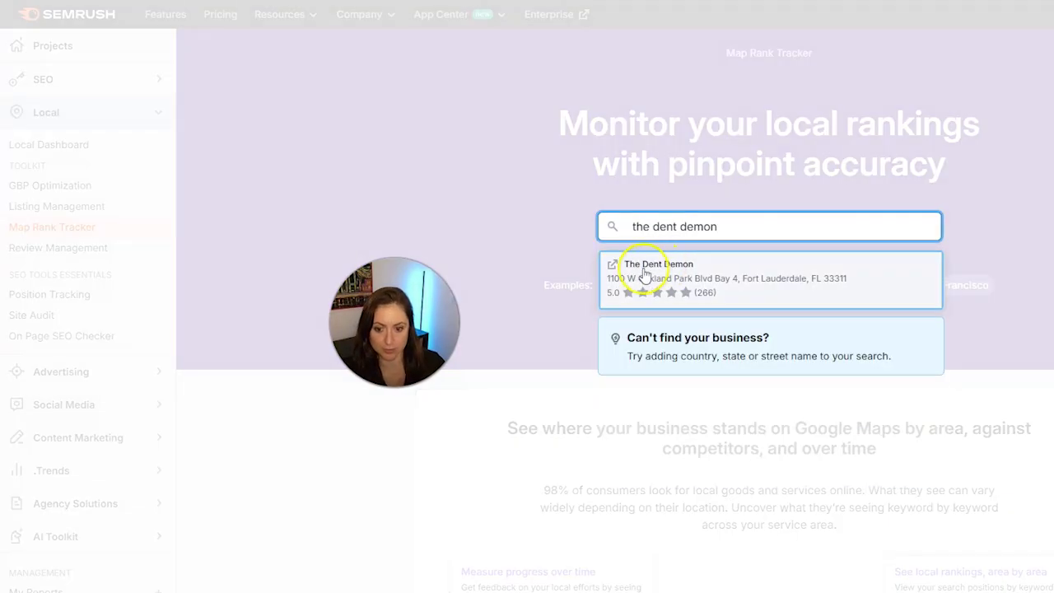
{"action": "left_click", "coordinate": [692, 278]}
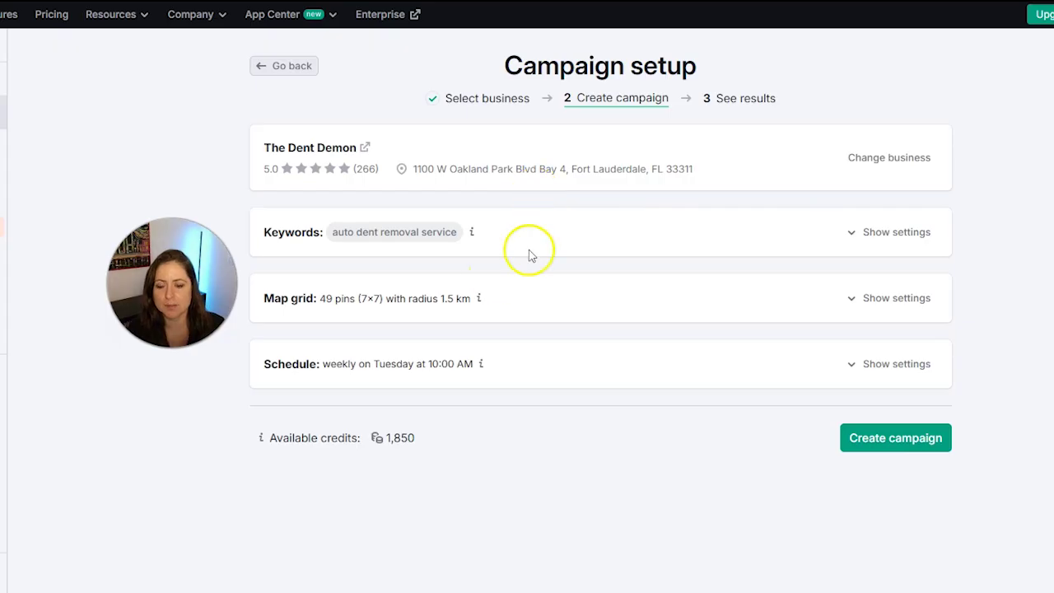
- Add the keyword "paintless dent repair" and the AI-recommended keyword "paintless dent removal" to the campaign
{"action": "left_click", "coordinate": [905, 234]}
{"action": "left_click", "coordinate": [466, 309]}
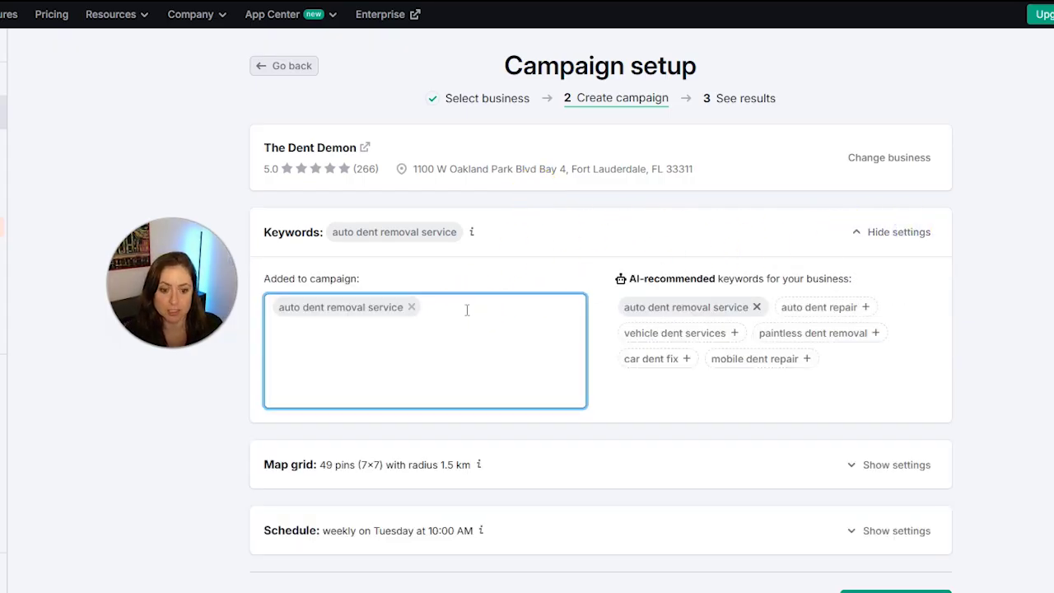
{"action": "type", "text": "paintless dent repair"}
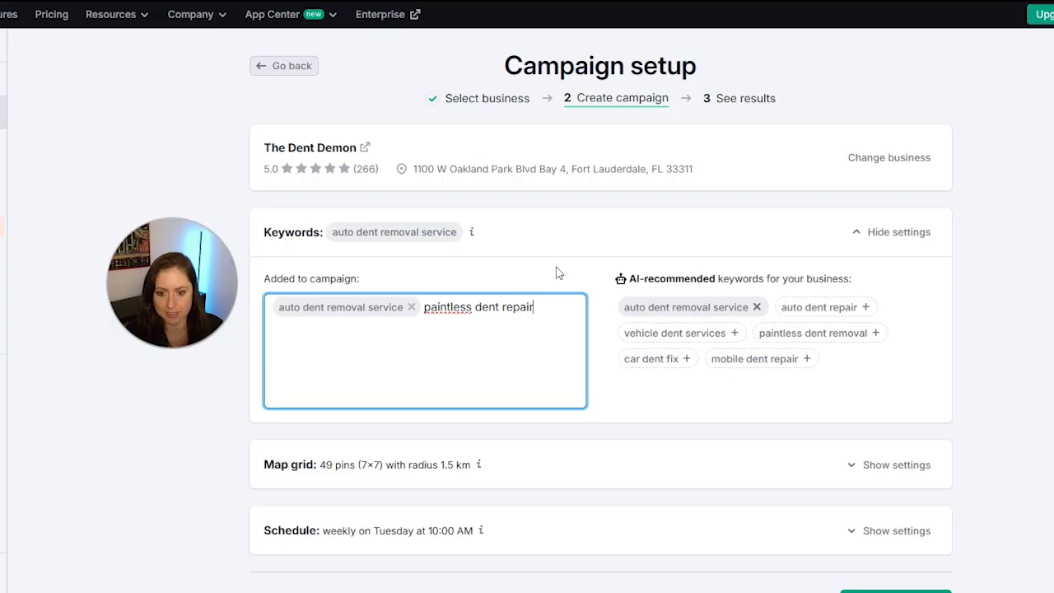
{"action": "left_click", "coordinate": [535, 306]}
{"action": "key", "text": "Return"}
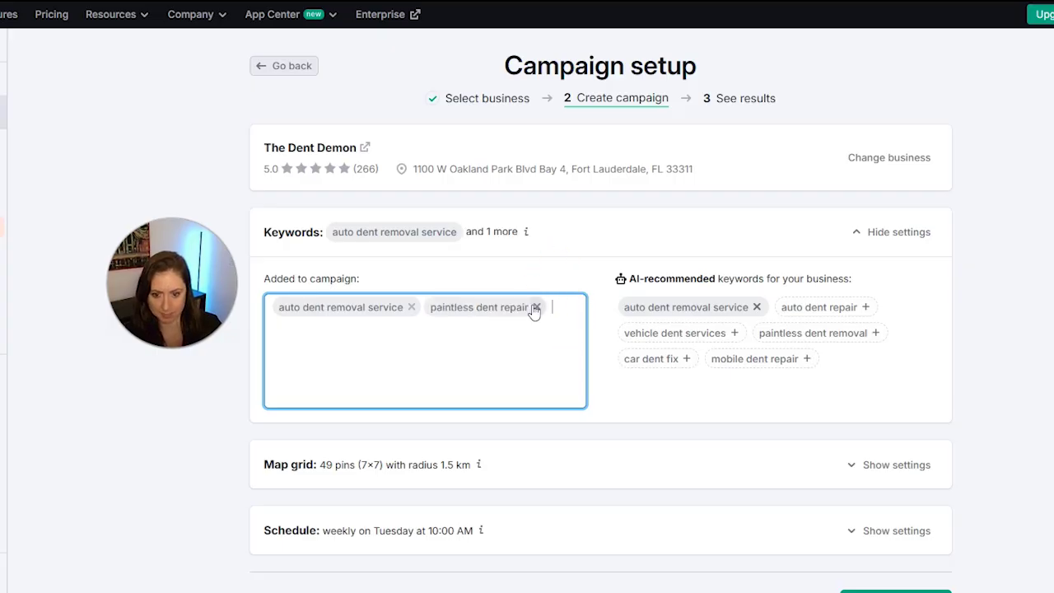
{"action": "left_click", "coordinate": [822, 339]}
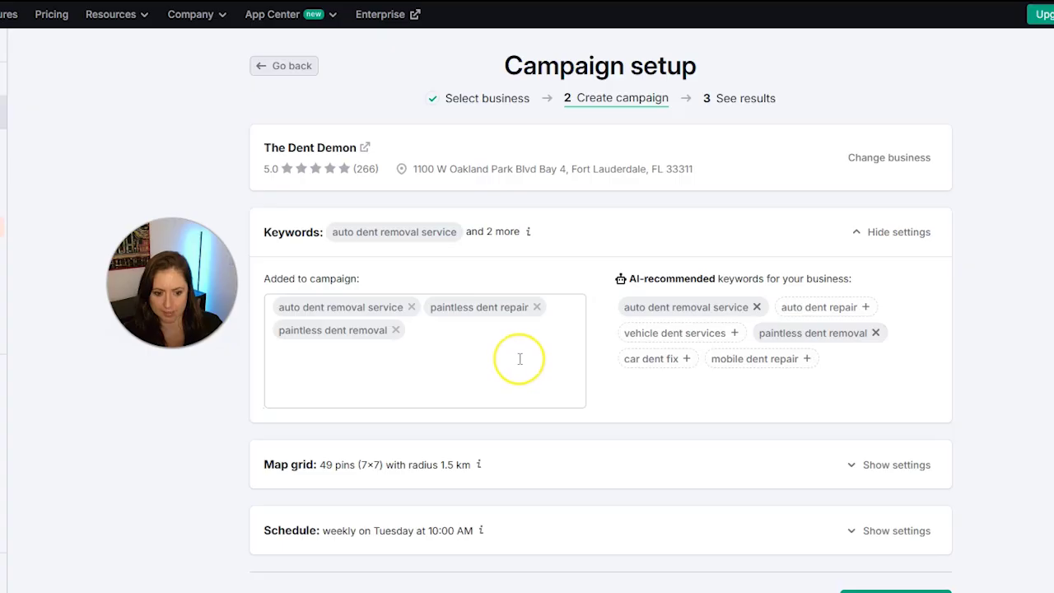
- Reposition the map grid slightly east of the business, centring it where W Oakland Park Blvd meets route 845
{"action": "scroll", "coordinate": [520, 359], "scroll_direction": "down", "scroll_amount": 2}
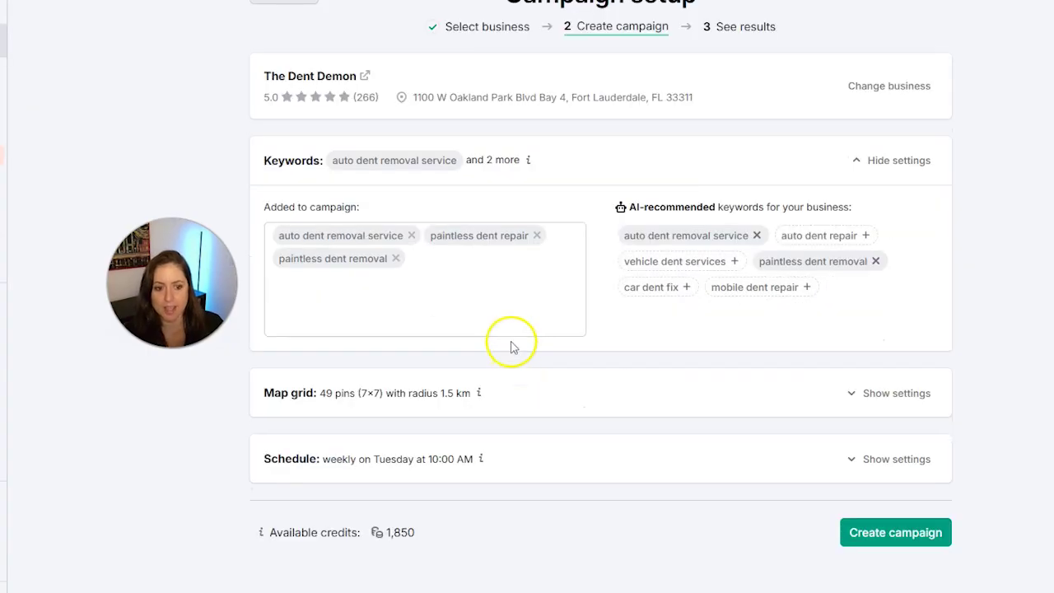
{"action": "left_click", "coordinate": [868, 395]}
{"action": "scroll", "coordinate": [746, 393], "scroll_direction": "down", "scroll_amount": 3}
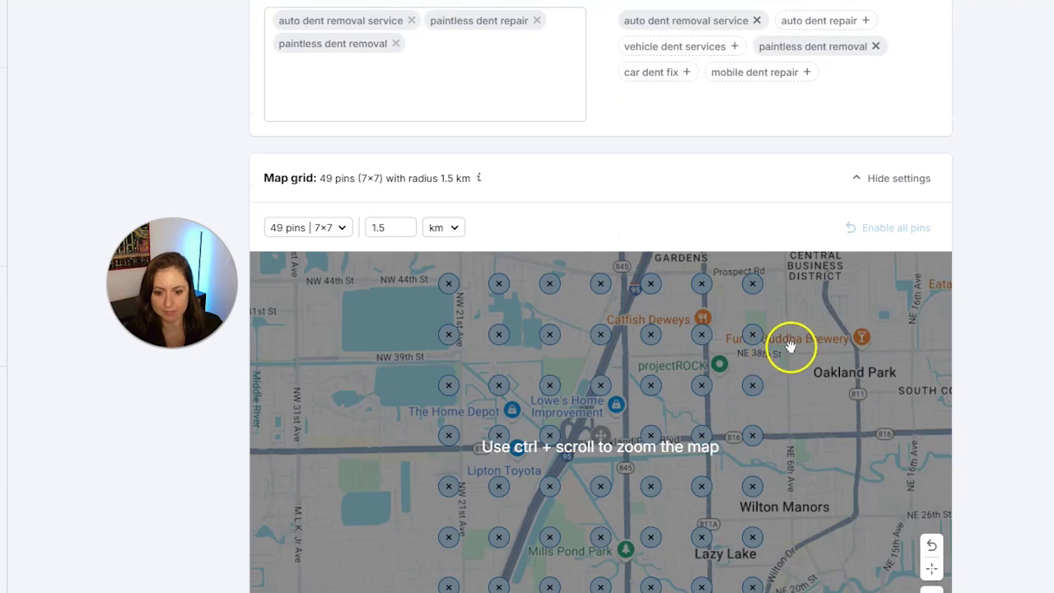
{"action": "scroll", "coordinate": [1025, 376], "scroll_direction": "down", "scroll_amount": 1}
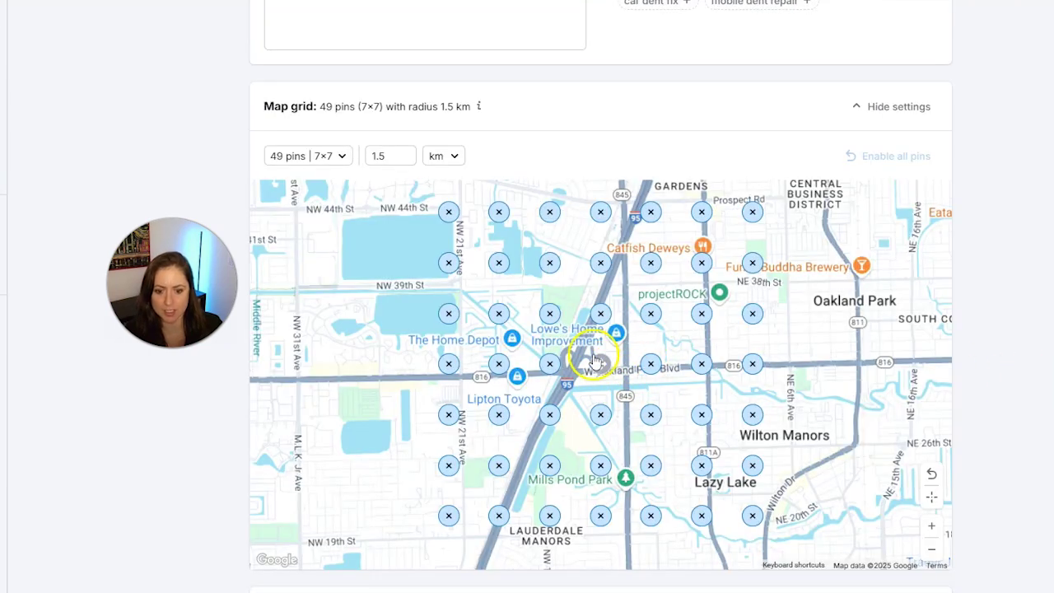
{"action": "left_click_drag", "start_coordinate": [601, 363], "coordinate": [388, 377]}
{"action": "left_click_drag", "start_coordinate": [601, 363], "coordinate": [671, 344]}
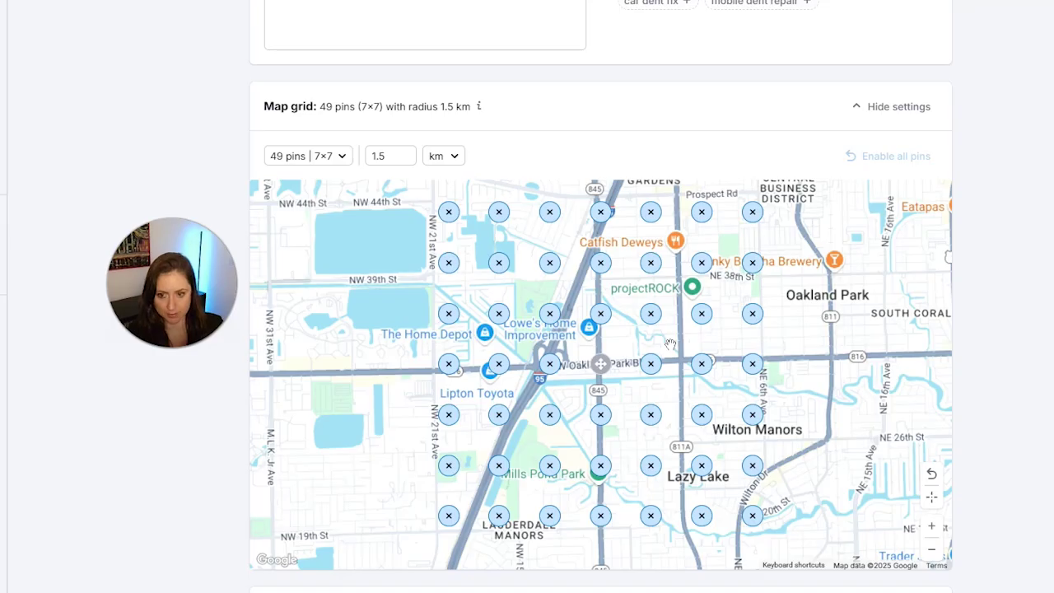
- Check the campaign's scan schedule and create the campaign for The Dent Demon
{"action": "scroll", "coordinate": [988, 305], "scroll_direction": "down", "scroll_amount": 3}
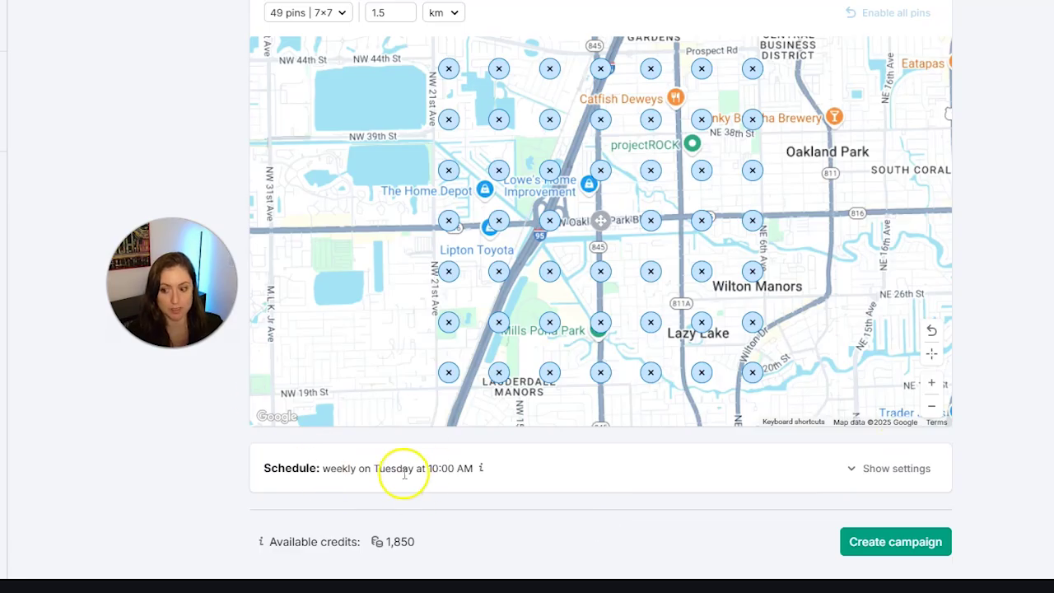
{"action": "scroll", "coordinate": [552, 453], "scroll_direction": "down", "scroll_amount": 2}
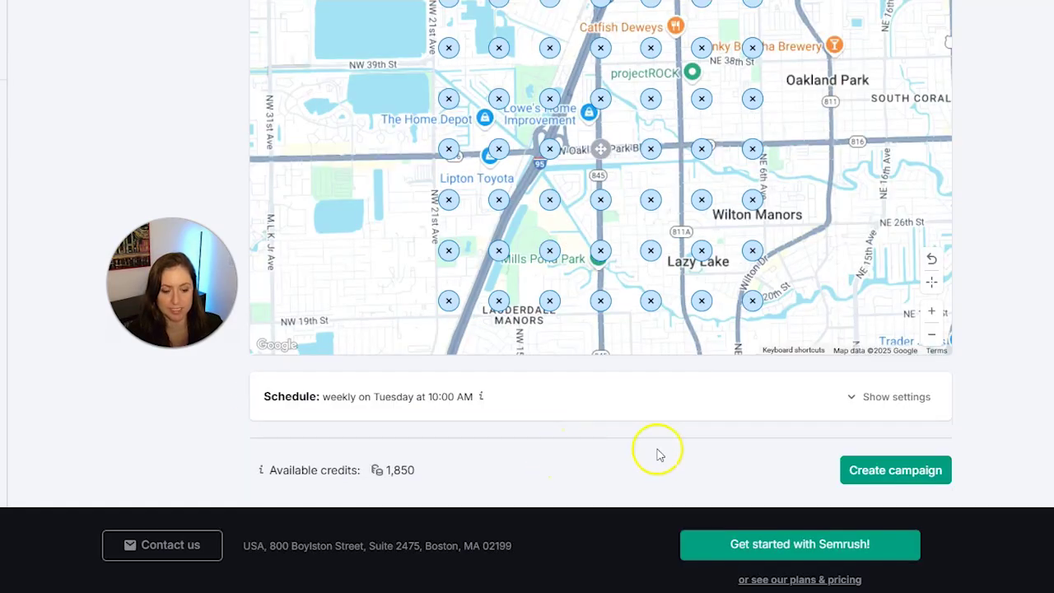
{"action": "left_click", "coordinate": [898, 474]}
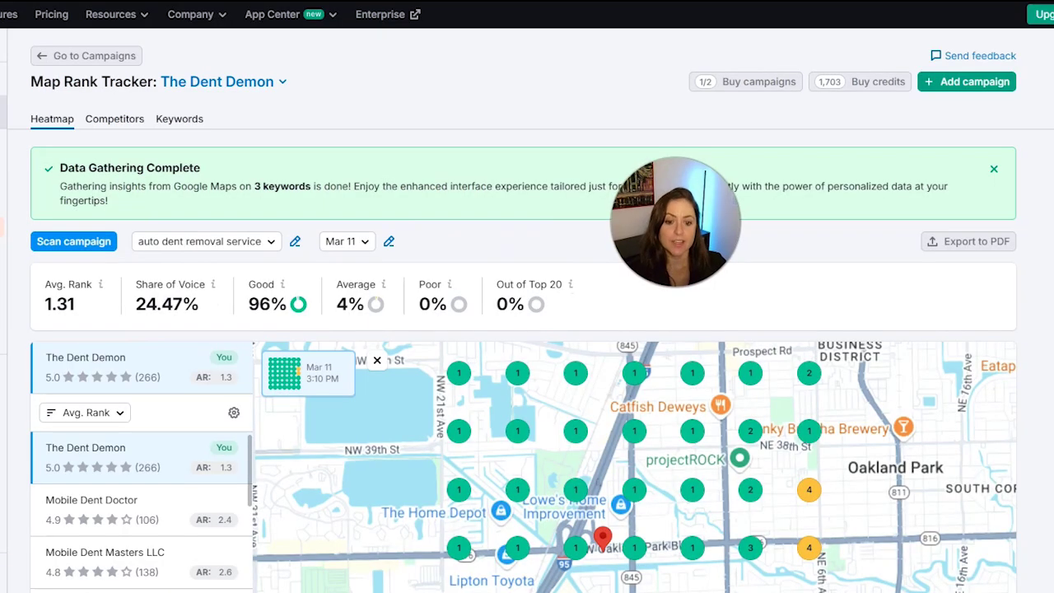
- Examine the ranking heatmap for The Dent Demon and switch it to the keyword "paintless dent removal"
{"action": "scroll", "coordinate": [1043, 289], "scroll_direction": "down", "scroll_amount": 3}
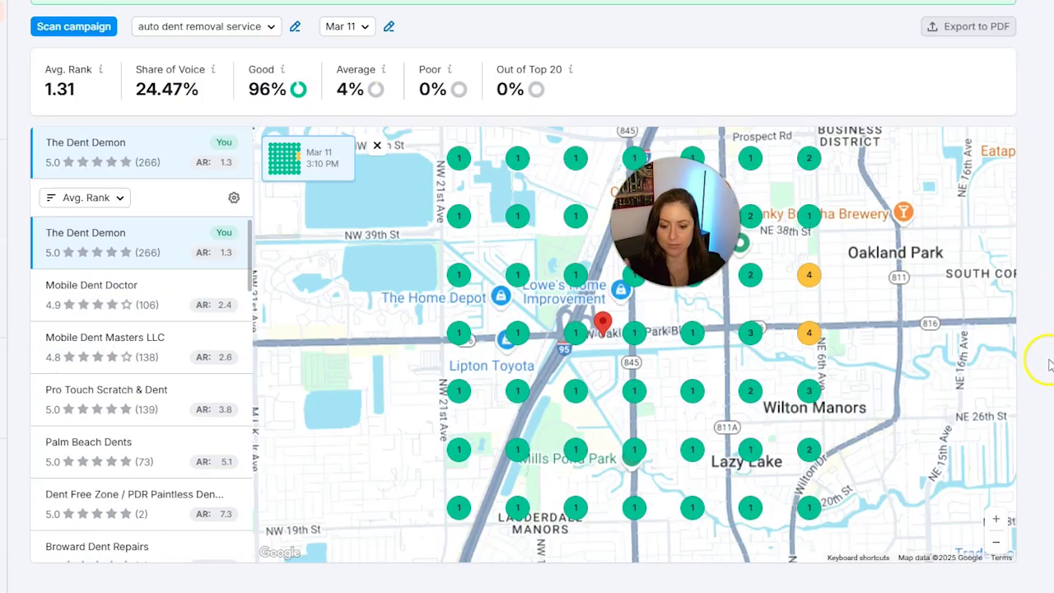
{"action": "scroll", "coordinate": [1047, 363], "scroll_direction": "up", "scroll_amount": 2}
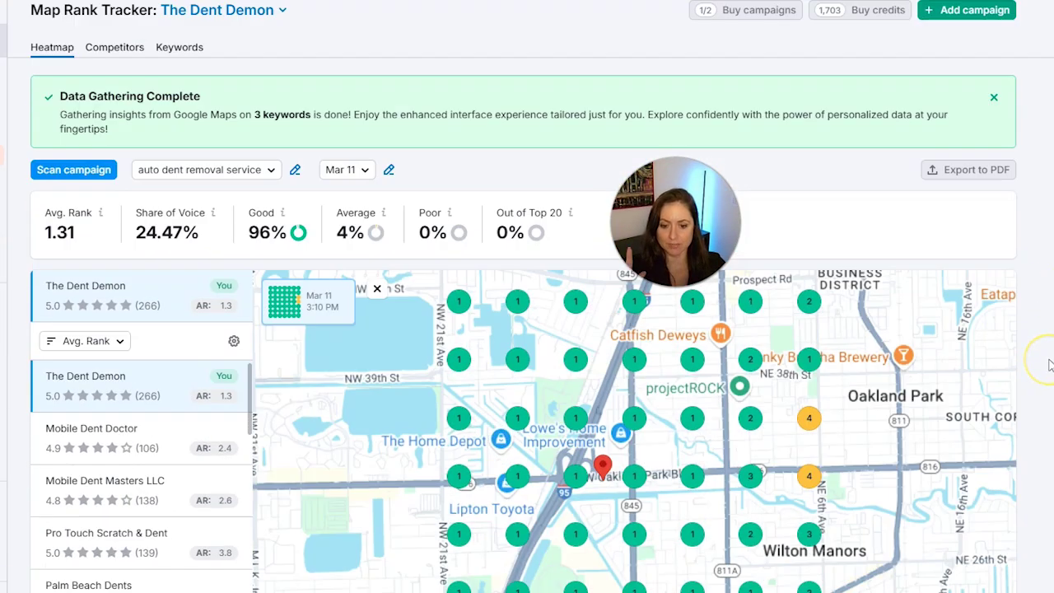
{"action": "left_click", "coordinate": [205, 175]}
{"action": "left_click", "coordinate": [231, 244]}
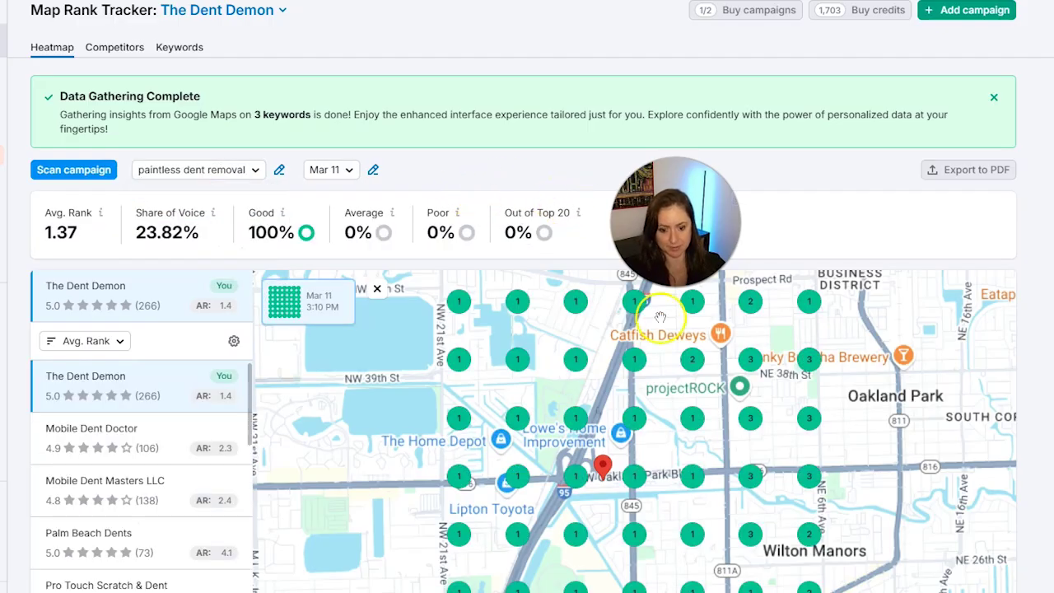